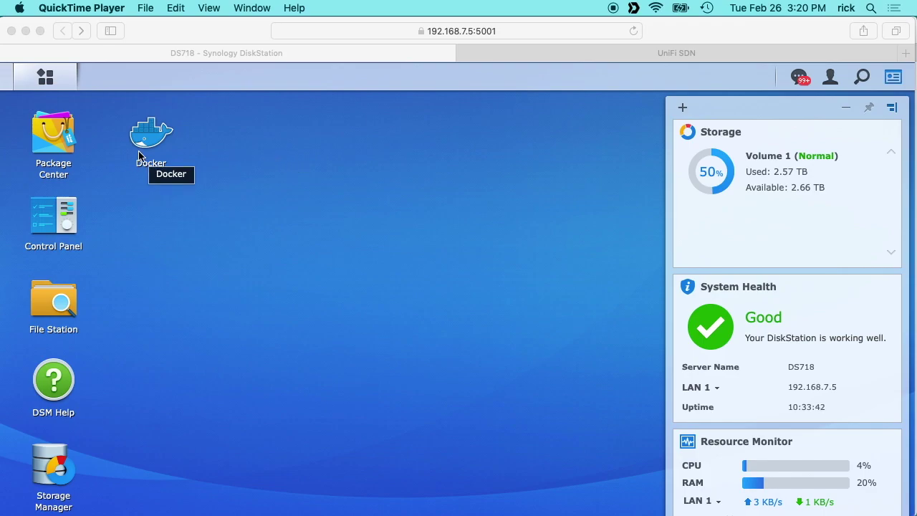
Download a backup of the UniFi controller from its Maintenance settings
left_click(305, 156)
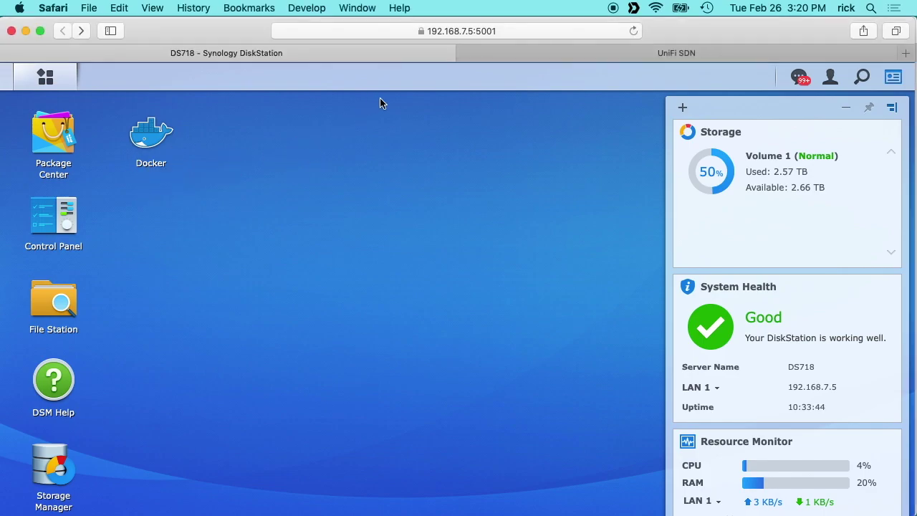
left_click(517, 54)
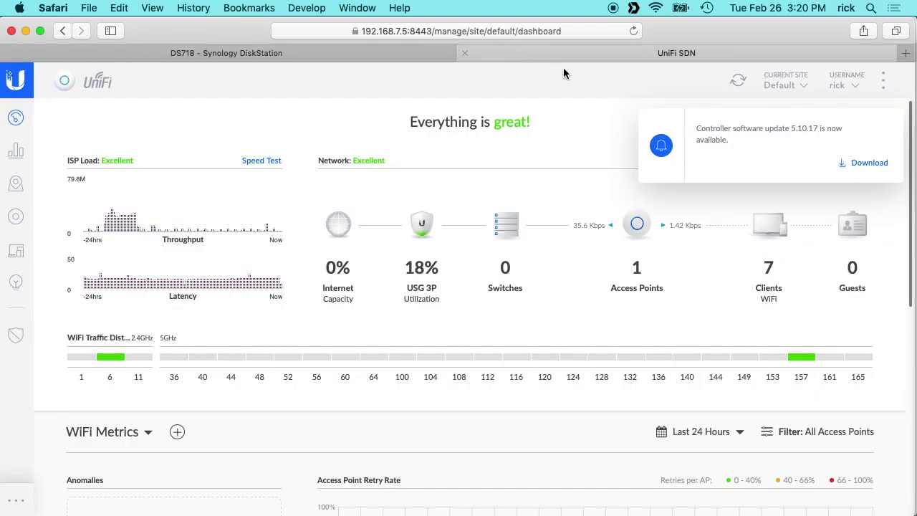
mouse_move(722, 145)
mouse_move(15, 498)
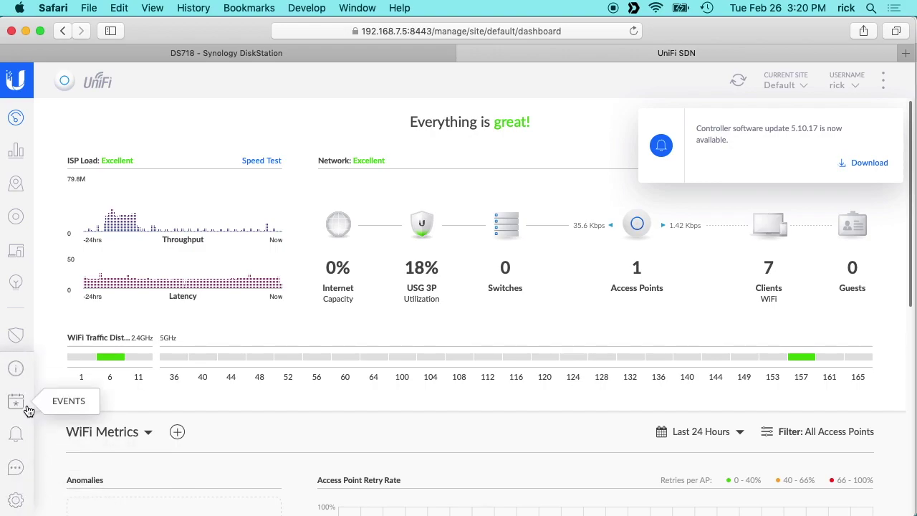
left_click(15, 499)
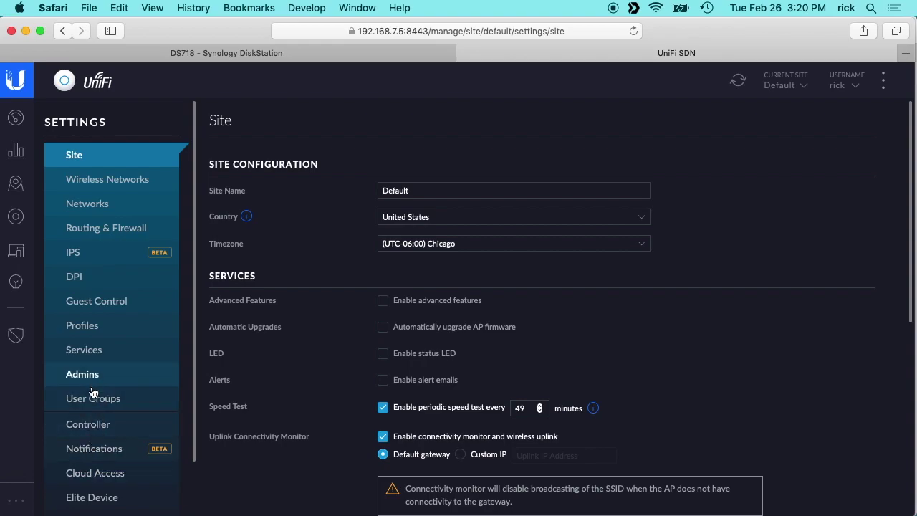
scroll(88, 400, "down", 2)
left_click(81, 464)
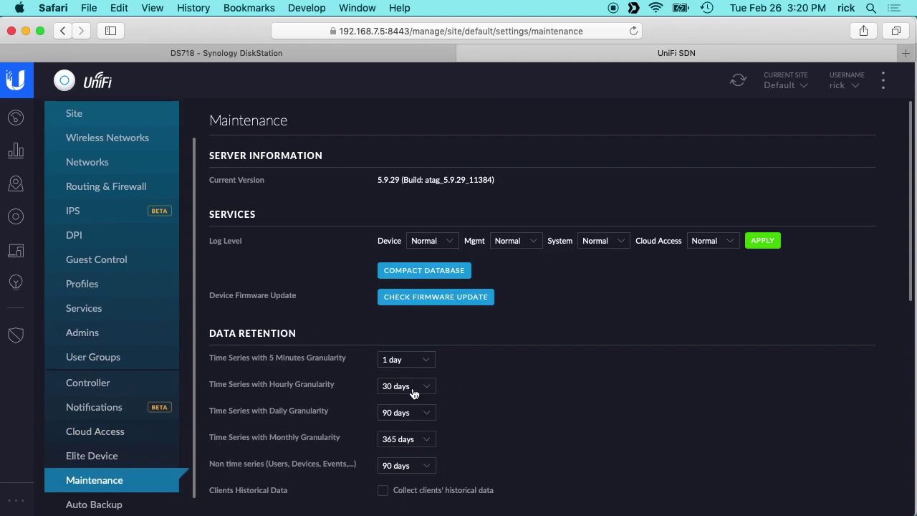
scroll(502, 384, "down", 5)
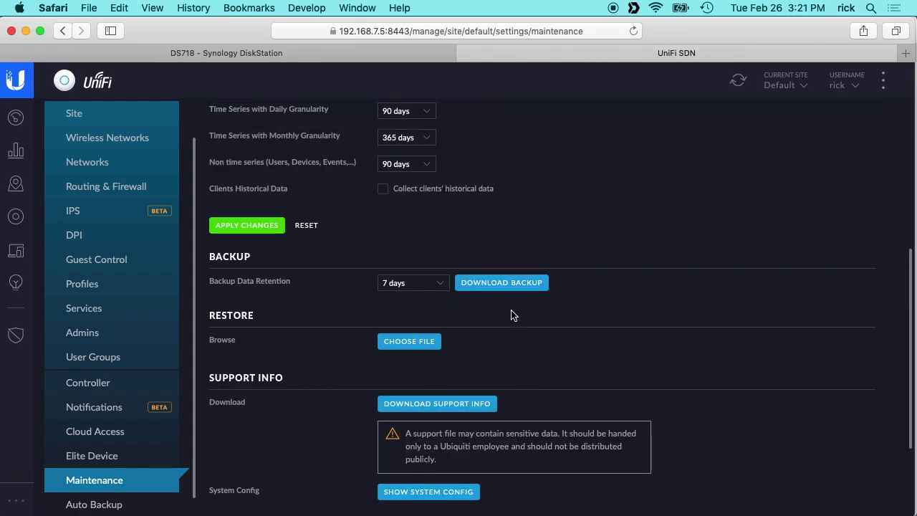
left_click(490, 284)
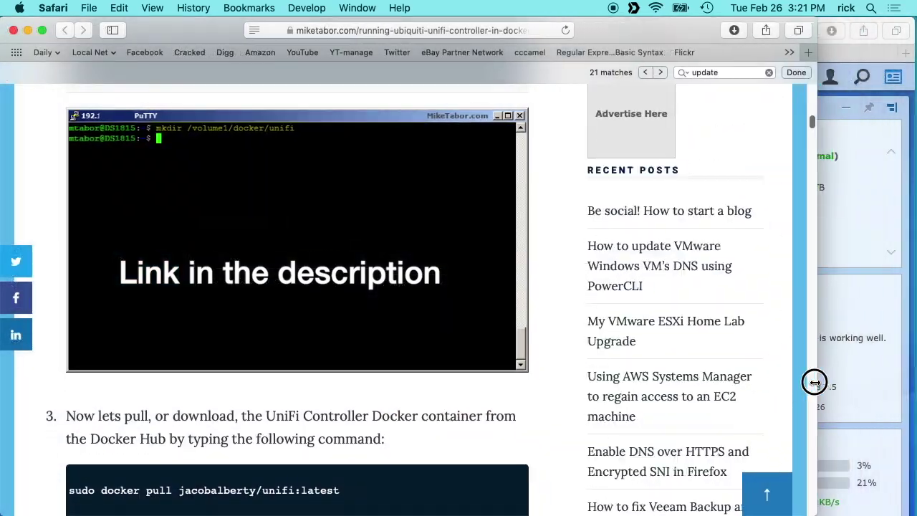
Open a new Terminal window beside the narrowed guide and log in to 192.168.7.5 over SSH with the account password
left_click_drag(815, 382, 614, 363)
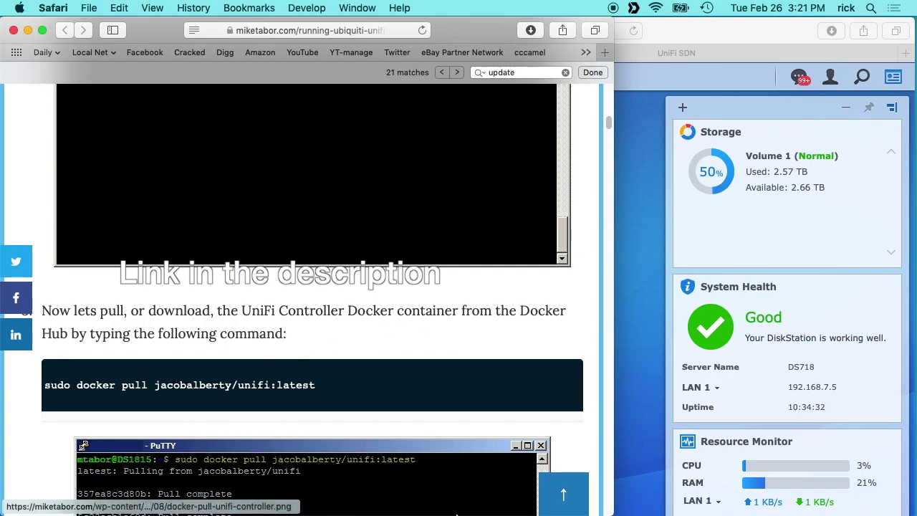
key("super+Tab")
key("super+Tab")
key("super+Tab")
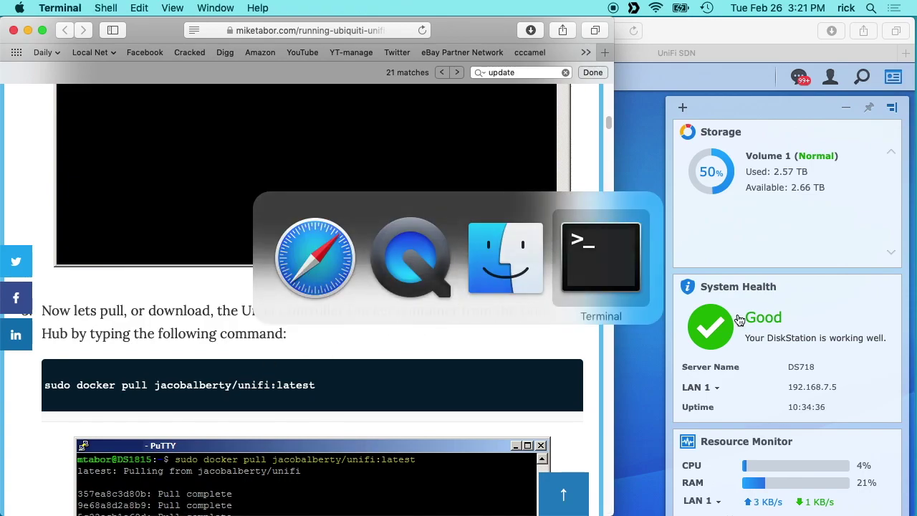
key("super+n")
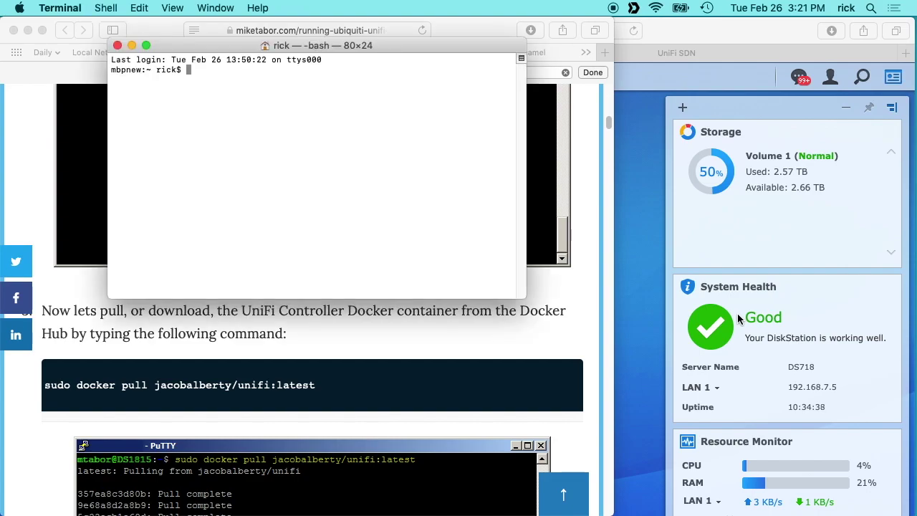
left_click_drag(198, 32, 584, 194)
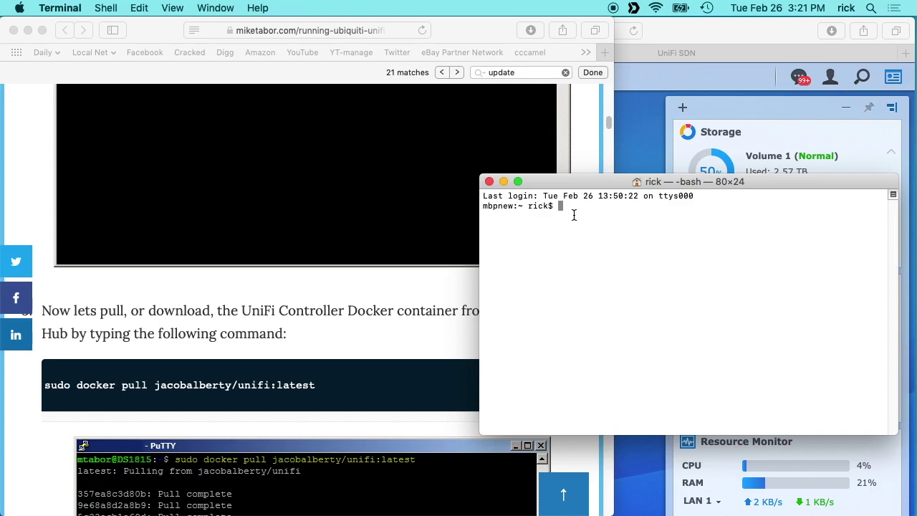
type("ssh rick@192.168.7.5")
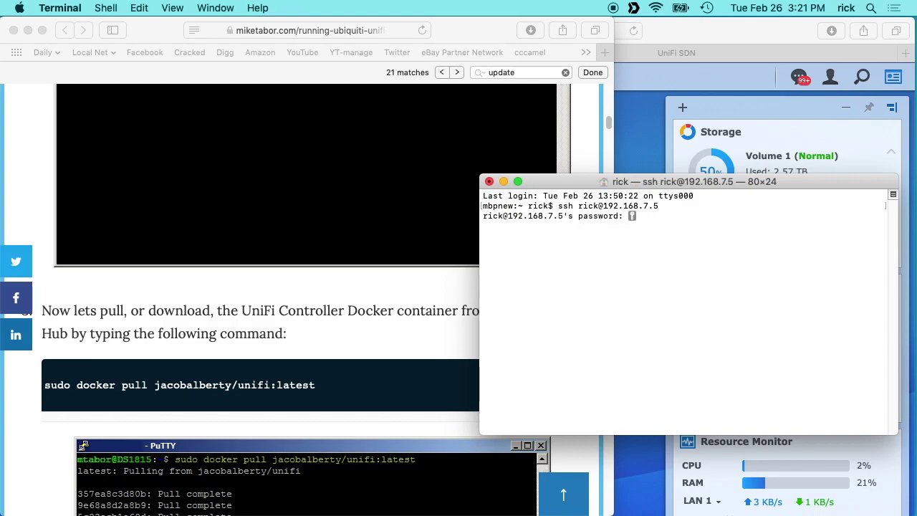
key("Return")
Copy "sudo docker pull jacobalberty/unifi:latest" from the guide and run it in the SSH session, entering the account password
left_click(38, 368)
left_click_drag(44, 385, 334, 386)
key("super+c")
left_click(637, 277)
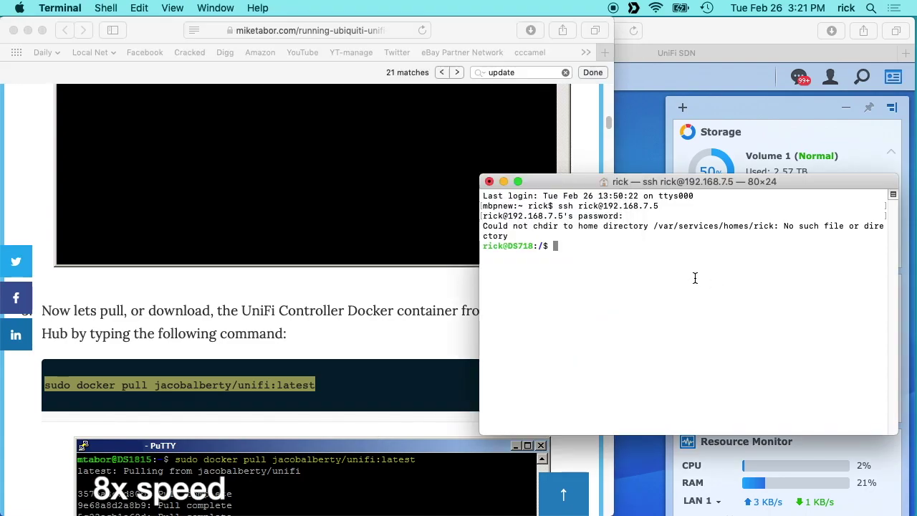
key("super+v")
key("Return")
key("Return")
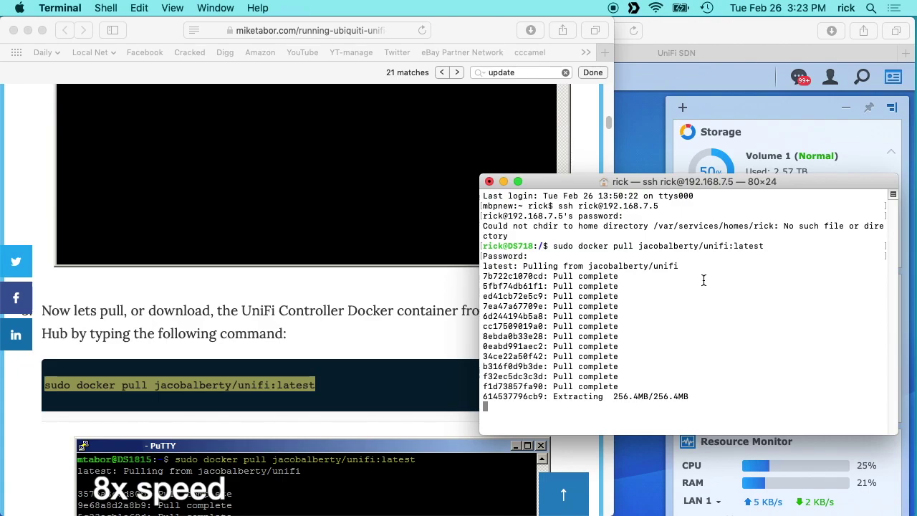
Copy the guide's docker run command for unifi-controller with image jacobalberty/unifi:latest and try to run it in the SSH session
left_click(349, 287)
scroll(351, 287, "down", 10)
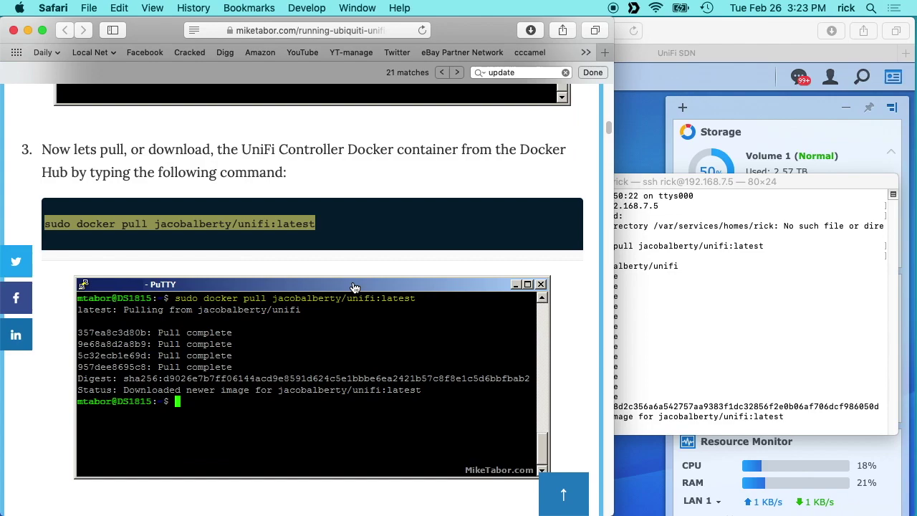
scroll(355, 290, "down", 3)
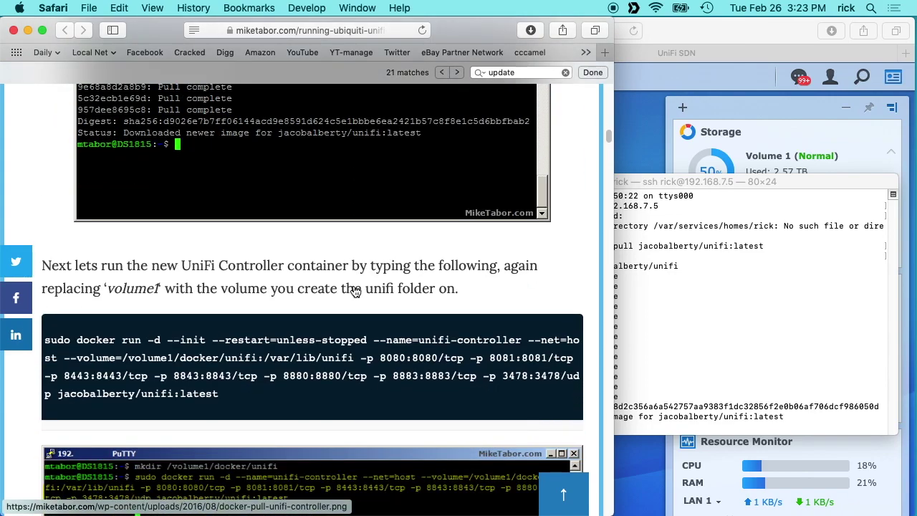
left_click_drag(221, 398, 42, 344)
right_click(86, 349)
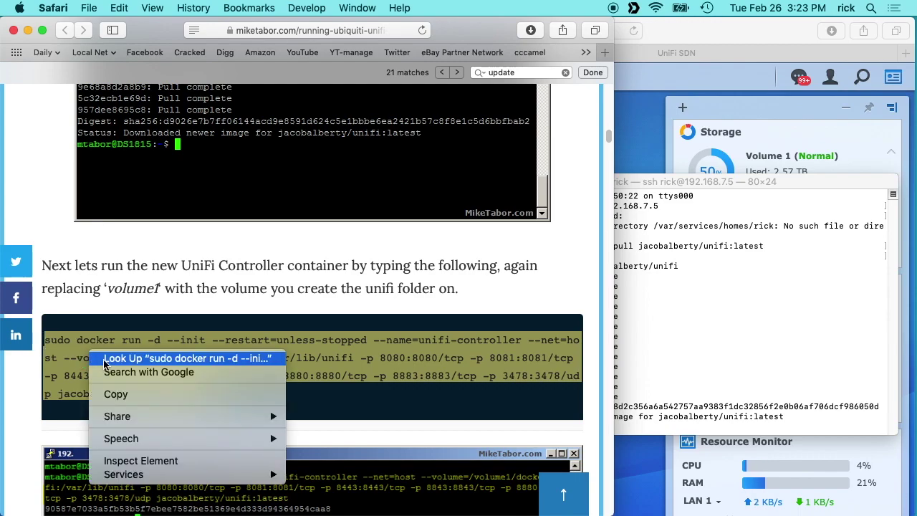
left_click(215, 394)
left_click(641, 421)
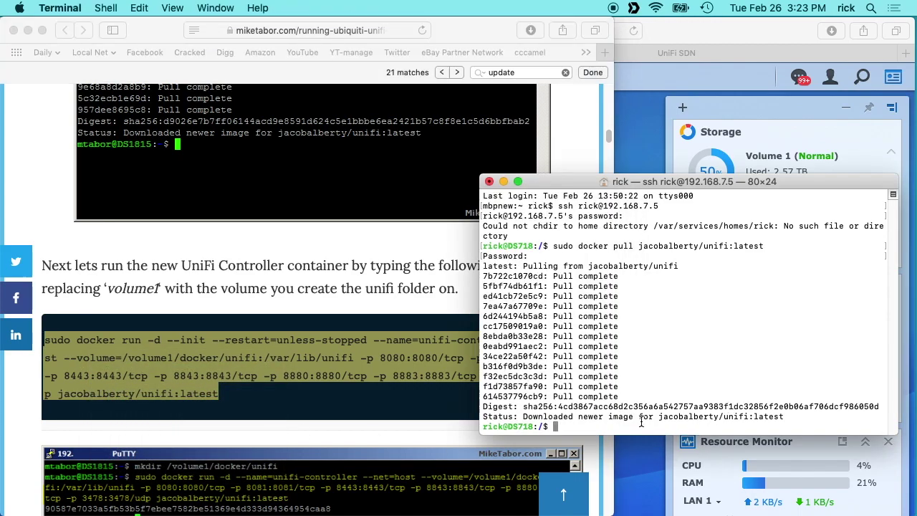
right_click(643, 413)
left_click(660, 430)
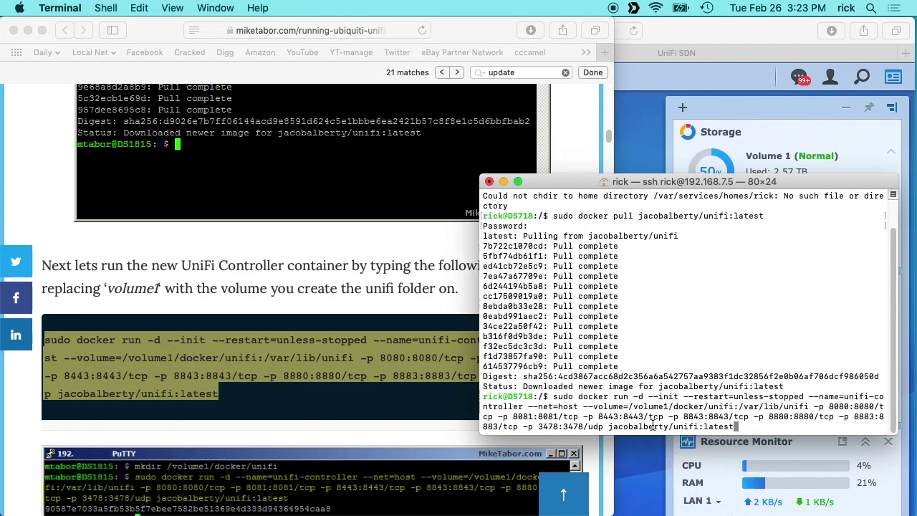
key("Return")
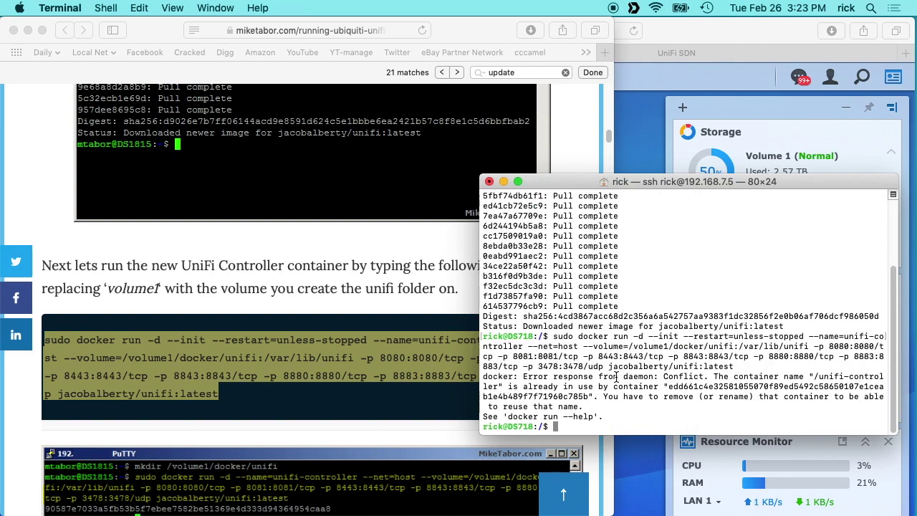
Switch to the Synology DiskStation desktop and stop the unifi-controller container in Docker
left_click(641, 151)
left_click(154, 154)
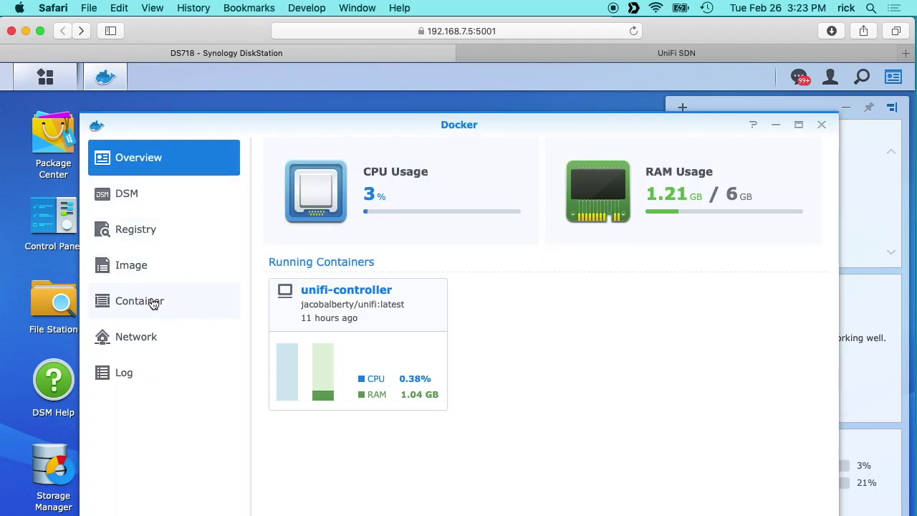
left_click(153, 304)
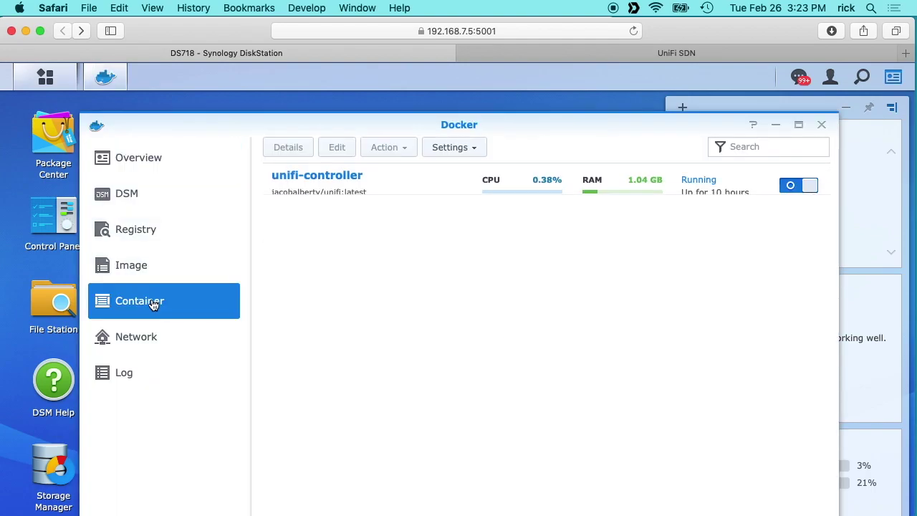
left_click(360, 170)
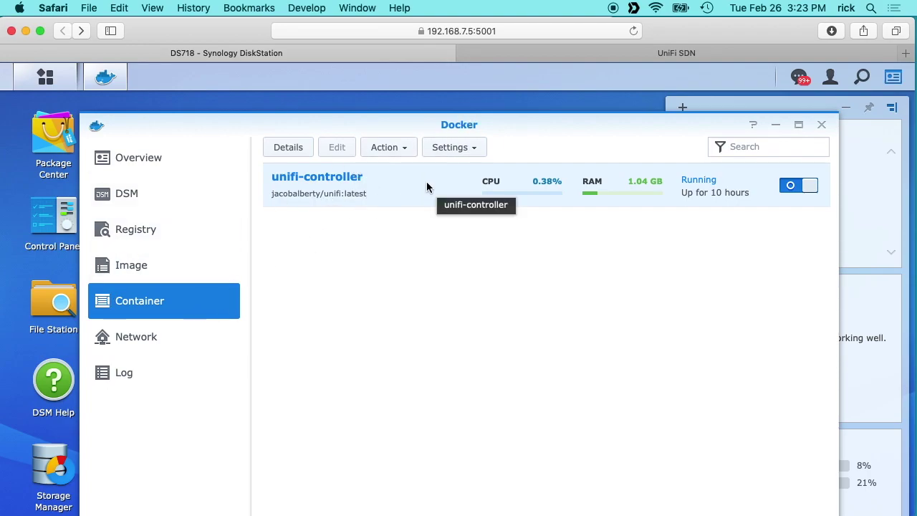
left_click(402, 152)
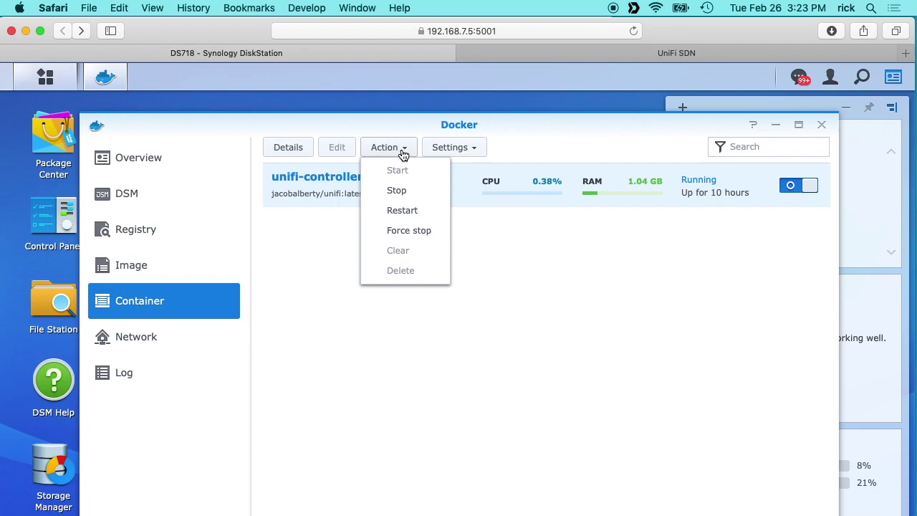
left_click(397, 191)
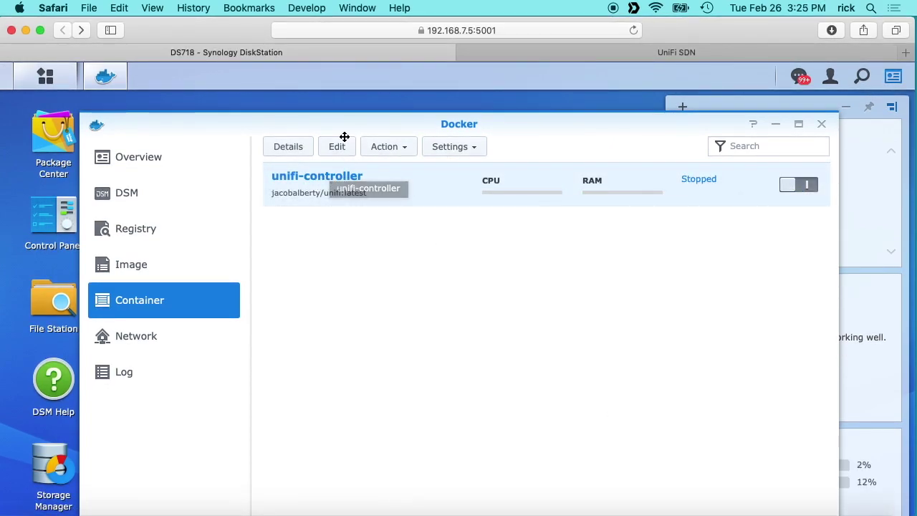
Rename the stopped unifi-controller container as unifi-controller-old and apply the change
left_click(336, 146)
left_click(419, 174)
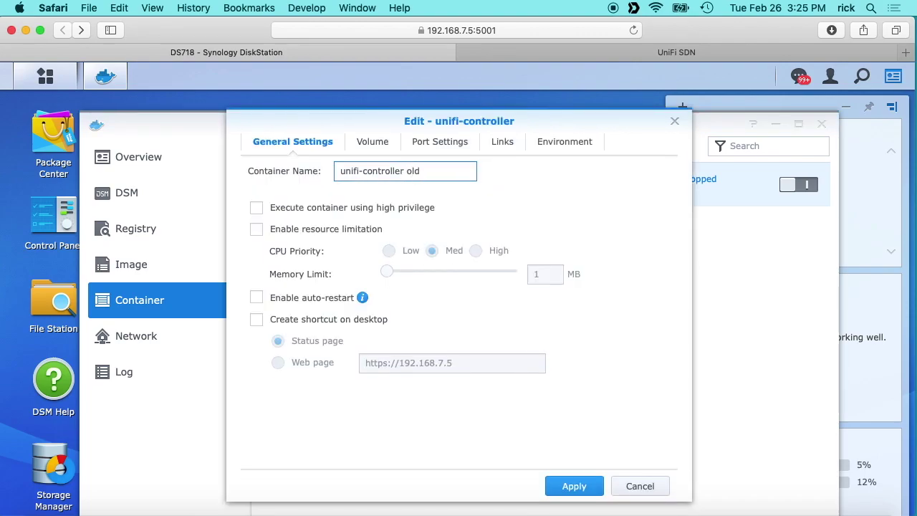
left_click(590, 487)
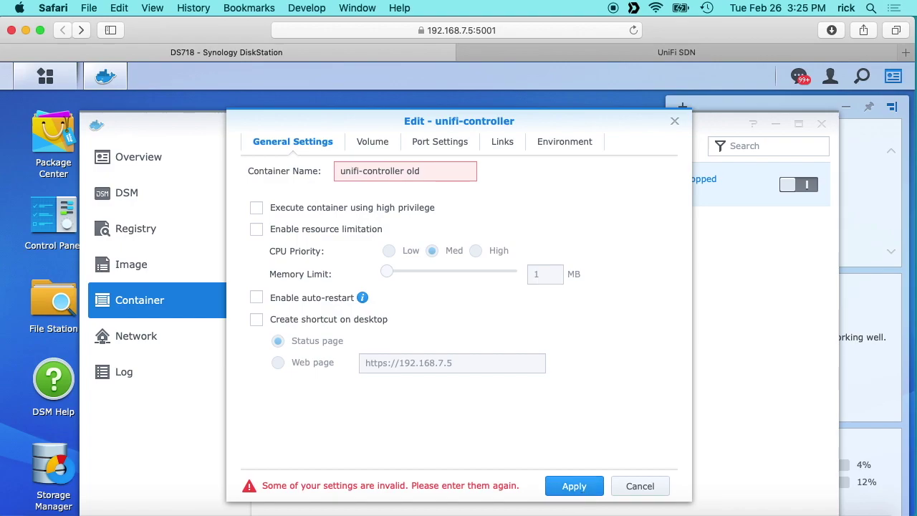
type("-")
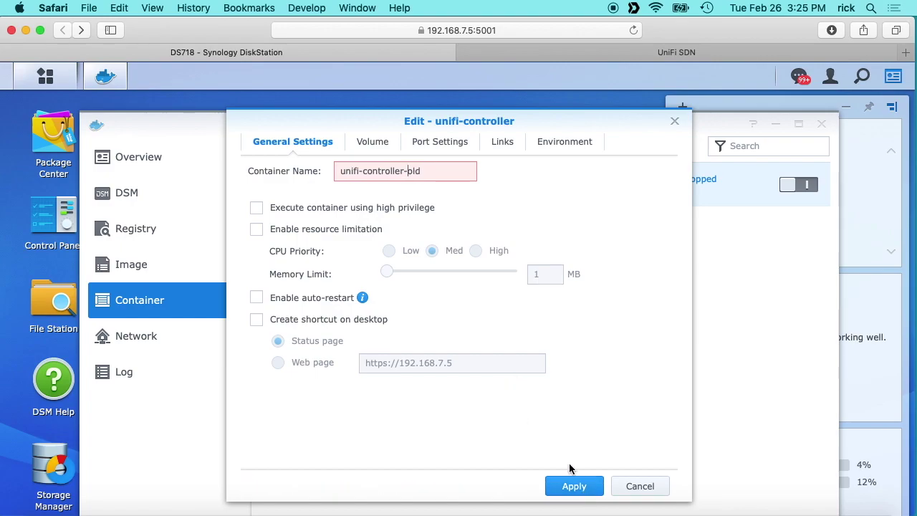
left_click(570, 486)
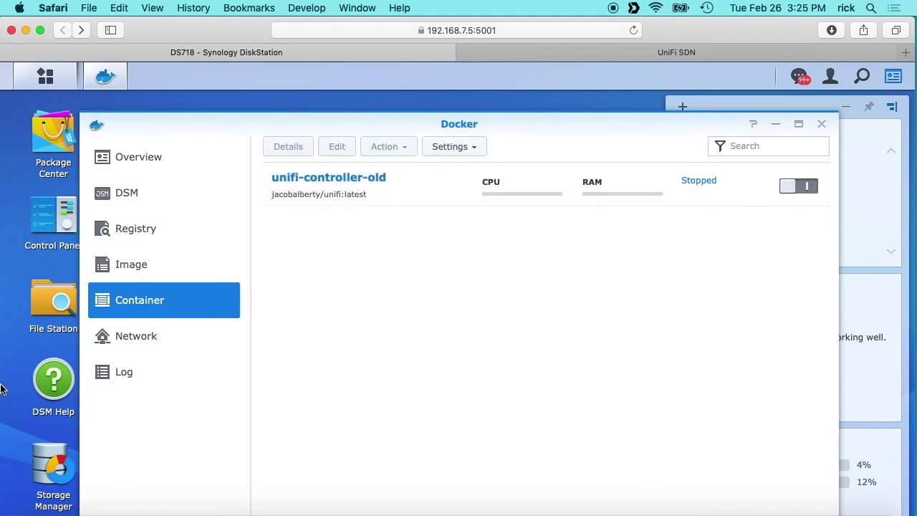
Rerun the docker run command with --name=unifi-controller in Terminal, and return to the Docker container list
key("super+Tab")
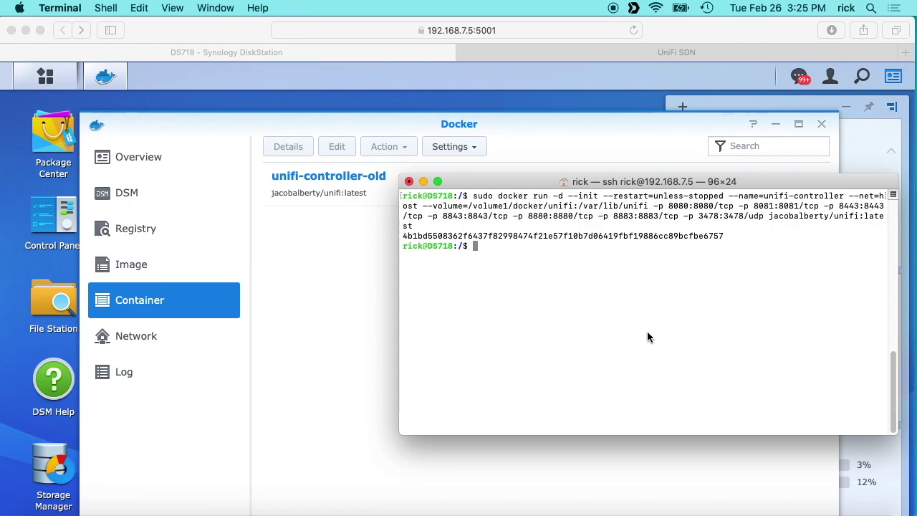
left_click(375, 305)
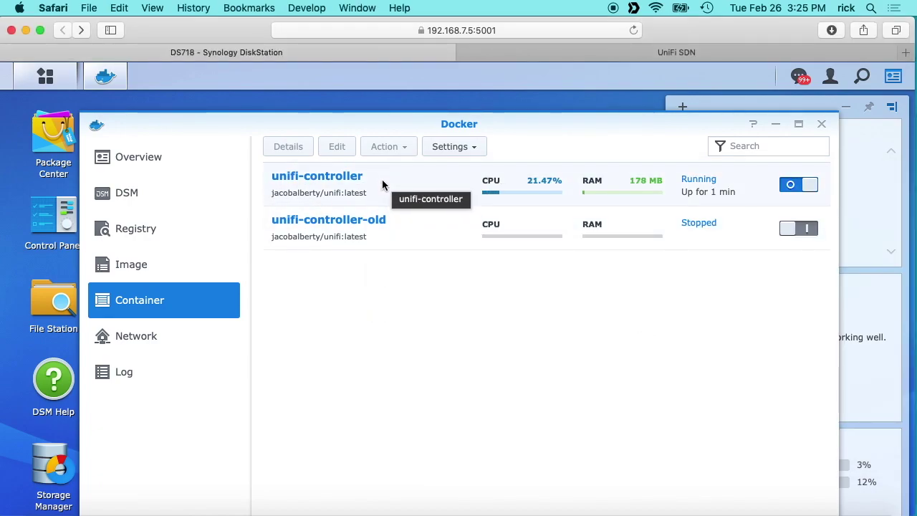
Reload the UniFi controller page in Safari and dismiss its what's-new screen
left_click(522, 53)
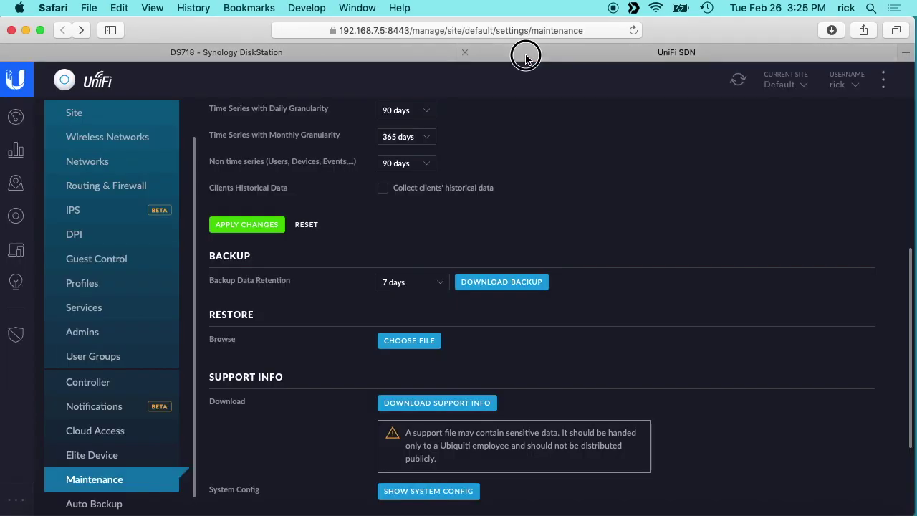
left_click(633, 31)
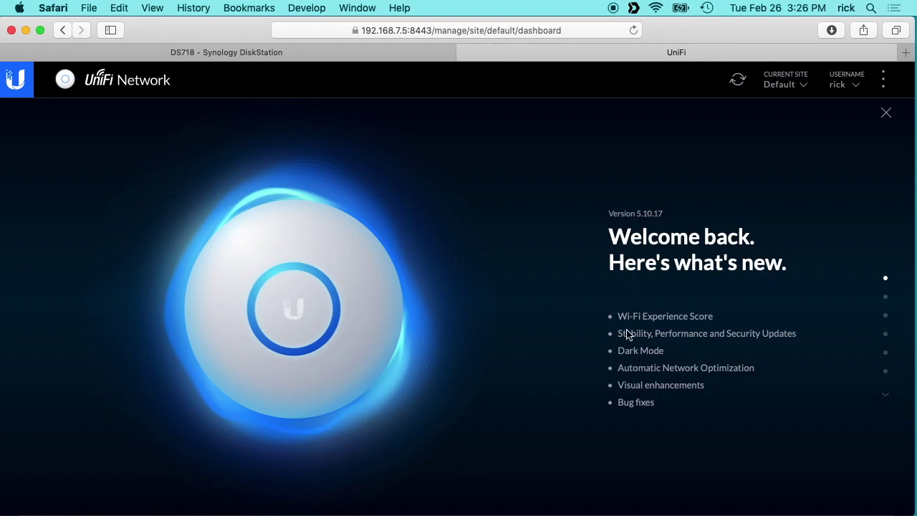
left_click(889, 115)
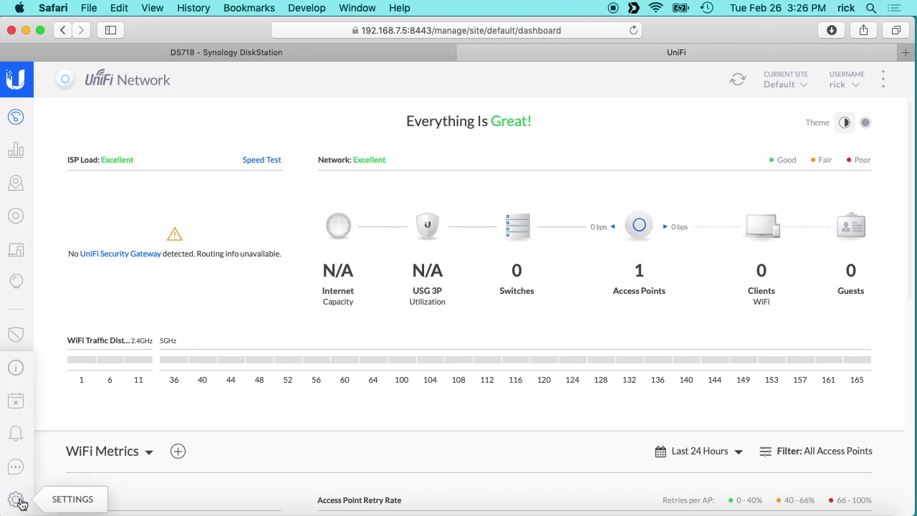
Open the UniFi Maintenance settings and check the controller's current version and the remaining maintenance options
left_click(16, 502)
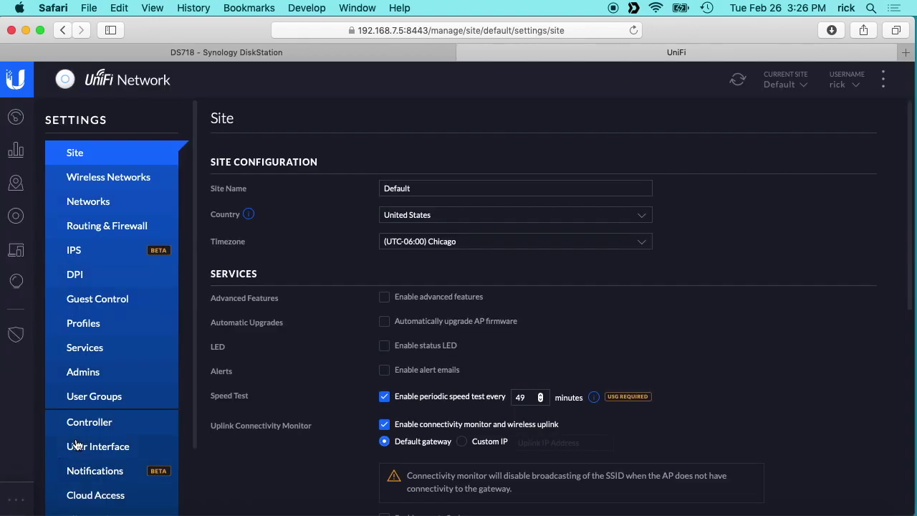
scroll(78, 446, "down", 2)
left_click(105, 475)
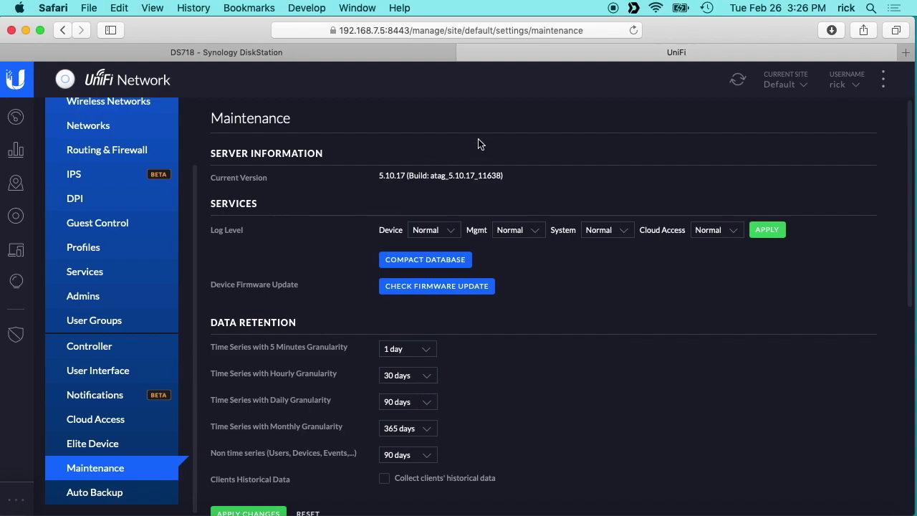
left_click(462, 99)
left_click(348, 148)
left_click(268, 296)
scroll(231, 293, "down", 6)
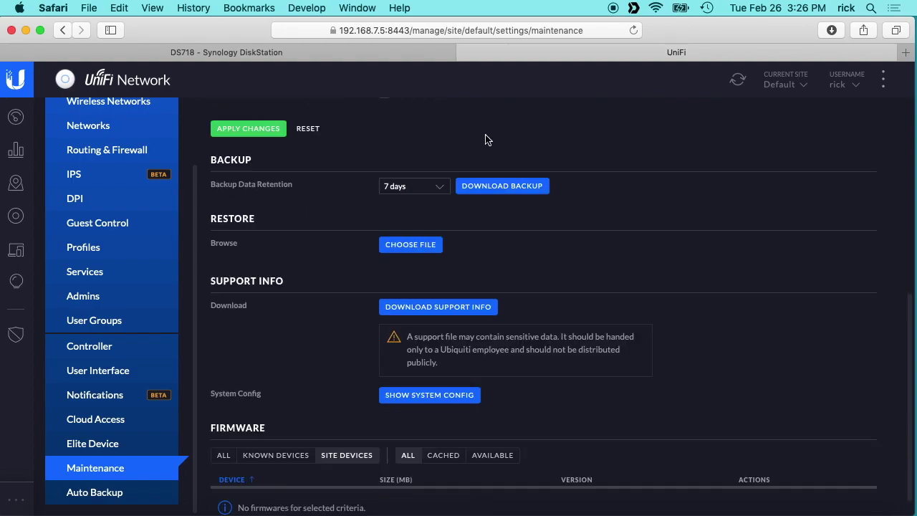
scroll(463, 154, "up", 6)
Return to Docker on the DiskStation and select the unifi-controller-old container
left_click(358, 55)
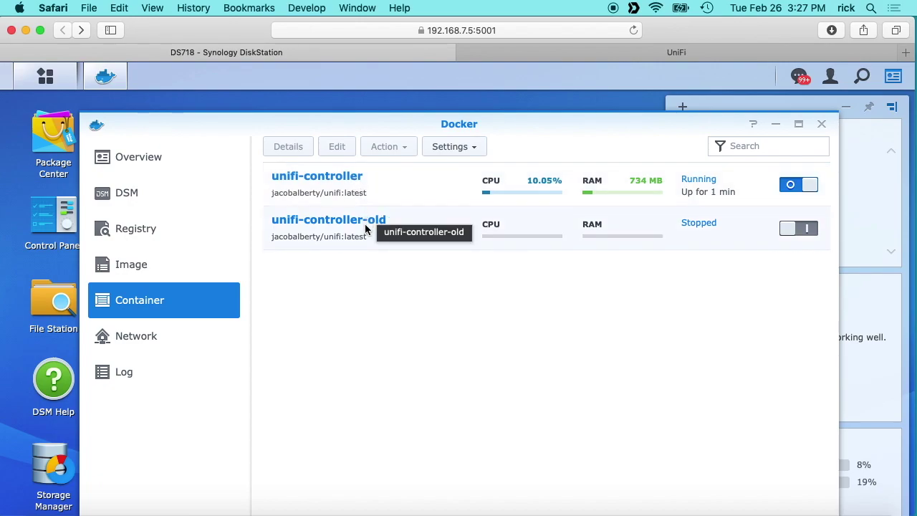
left_click(409, 222)
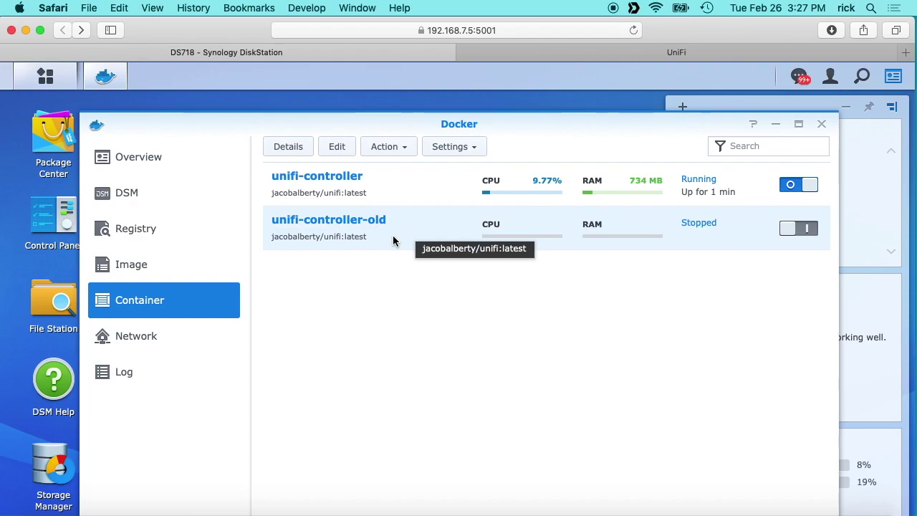